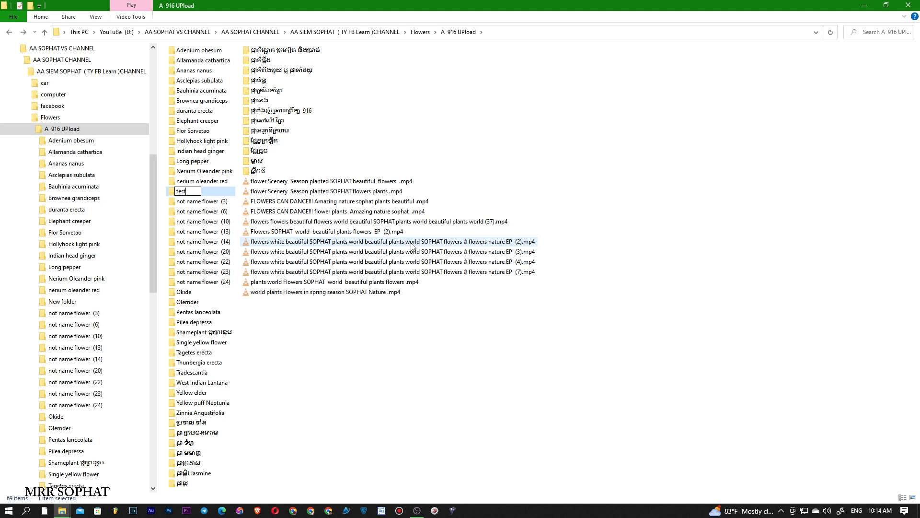
# - Name the new folder "test video name flower"
pyautogui.write('f')
pyautogui.press('BackSpace')
pyautogui.write('video name flower')
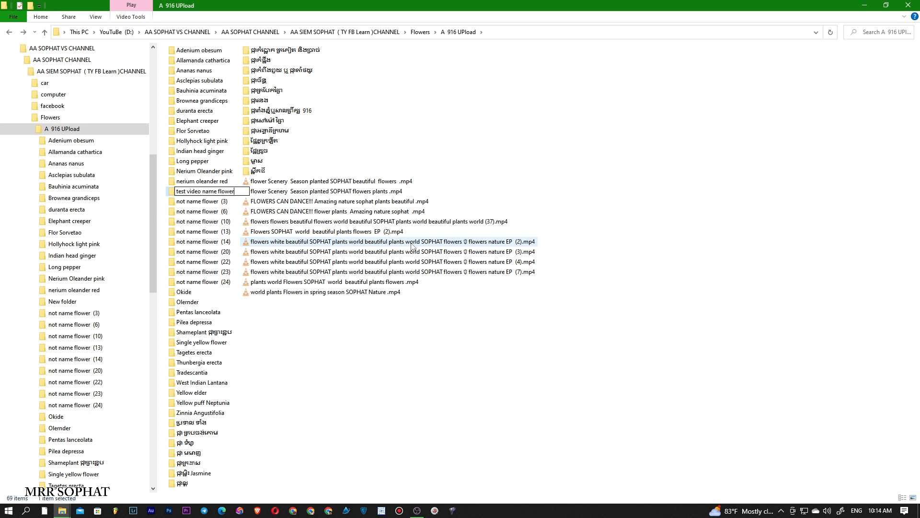
pyautogui.press('Return')
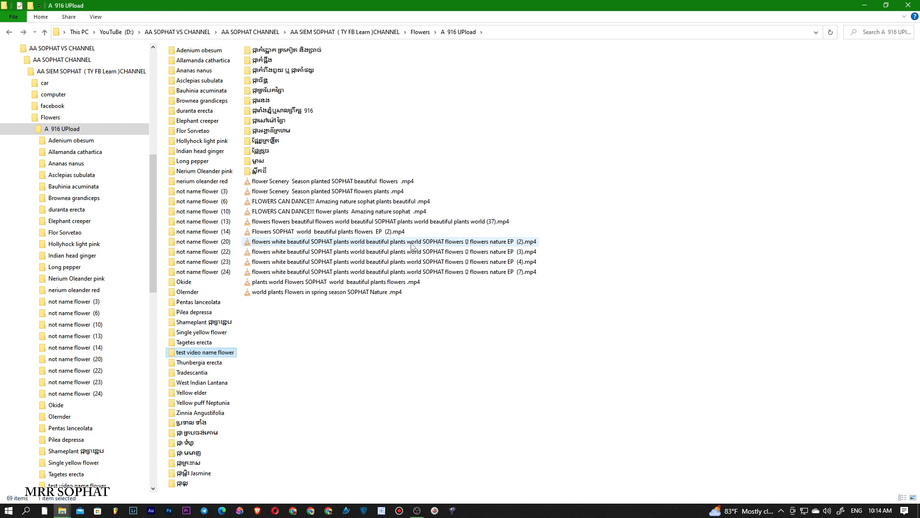
# - Paste the cut MP4 videos into the "test video name flower" folder
pyautogui.press('Return')
pyautogui.hotkey('ctrl', 'v')
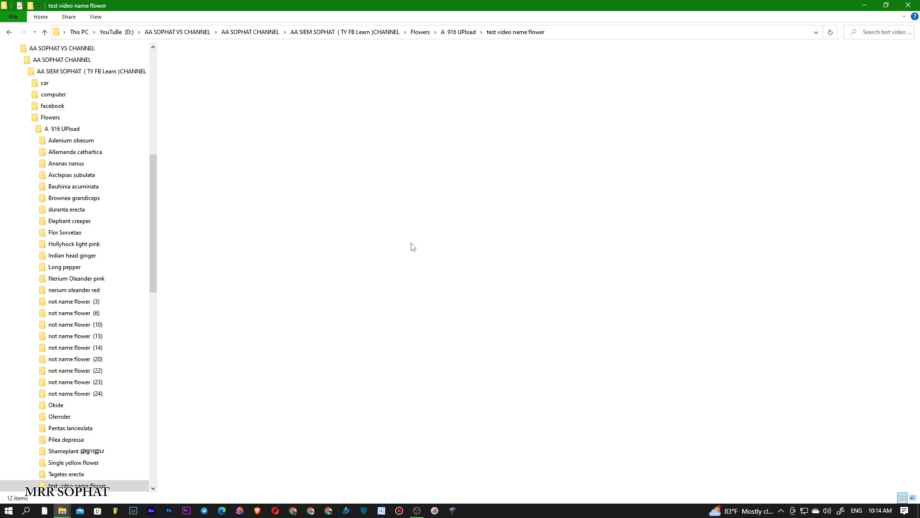
pyautogui.click(257, 238)
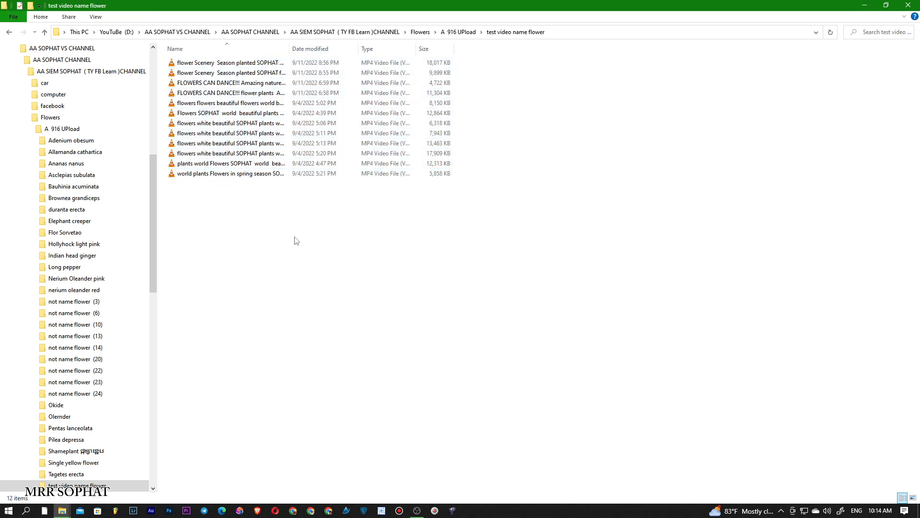
# - Create a new text document in the folder alongside the videos
pyautogui.rightClick(322, 248)
pyautogui.moveTo(403, 377)
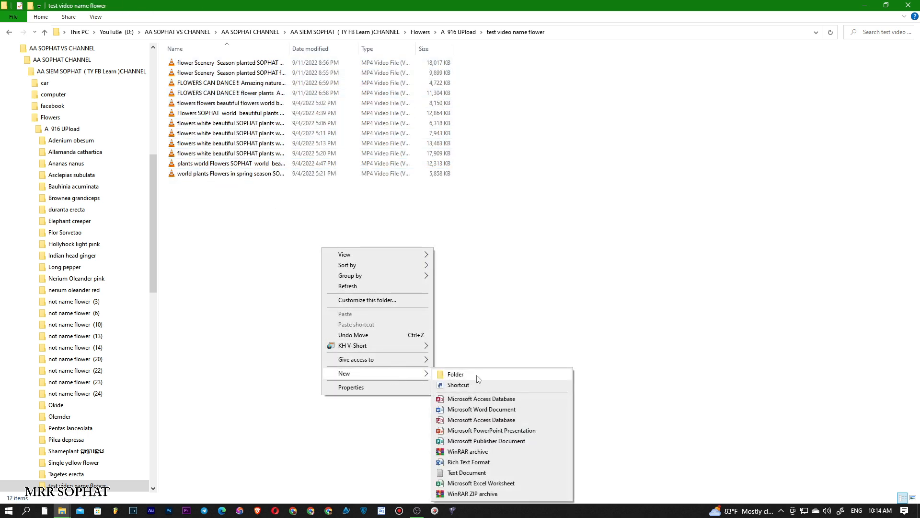
pyautogui.click(458, 472)
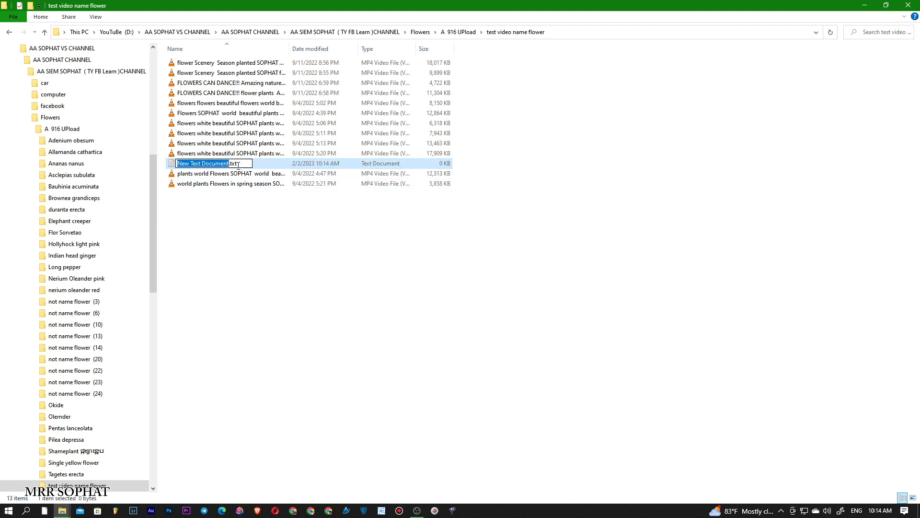
# - Name the new document "create name file all name .bat", changing its extension from txt to bat
pyautogui.write('nam')
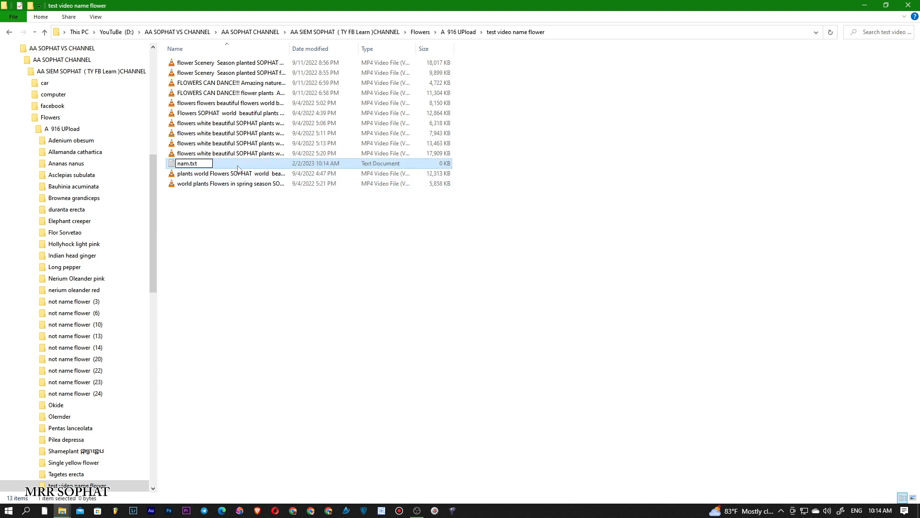
pyautogui.press('BackSpace')
pyautogui.press('BackSpace')
pyautogui.press('BackSpace')
pyautogui.write('cn')
pyautogui.write('ea')
pyautogui.write('te')
pyautogui.write('n')
pyautogui.press('BackSpace')
pyautogui.write('anem')
pyautogui.press('BackSpace')
pyautogui.press('BackSpace')
pyautogui.press('BackSpace')
pyautogui.press('BackSpace')
pyautogui.write('name file')
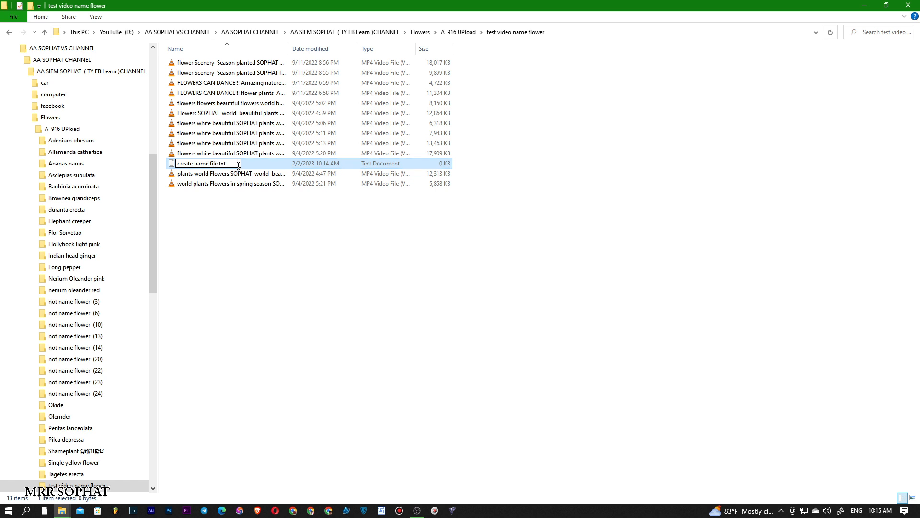
pyautogui.write(' all name')
pyautogui.press('BackSpace')
pyautogui.press('BackSpace')
pyautogui.press('BackSpace')
pyautogui.write('bat')
pyautogui.press('Return')
pyautogui.press('Return')
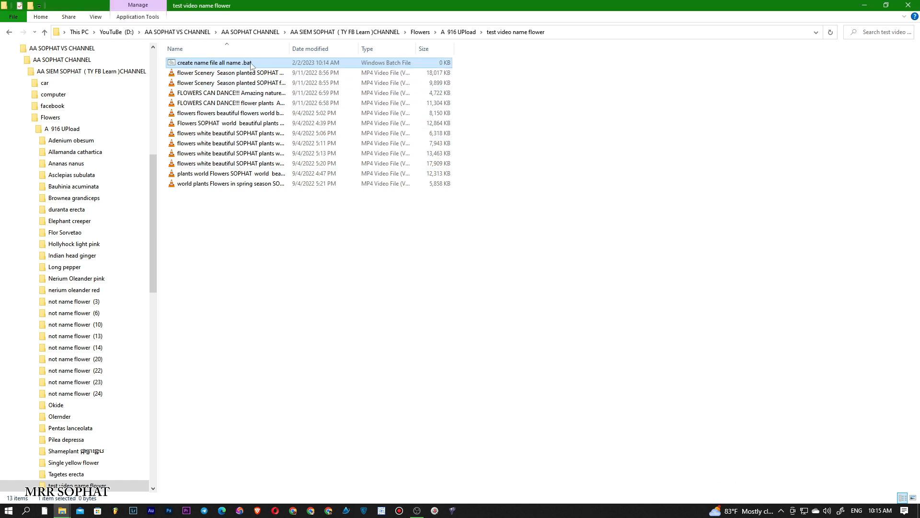
# - Enter the command "dir /b > name all.txt" in the batch file in Notepad, save it and run the batch file
pyautogui.rightClick(251, 63)
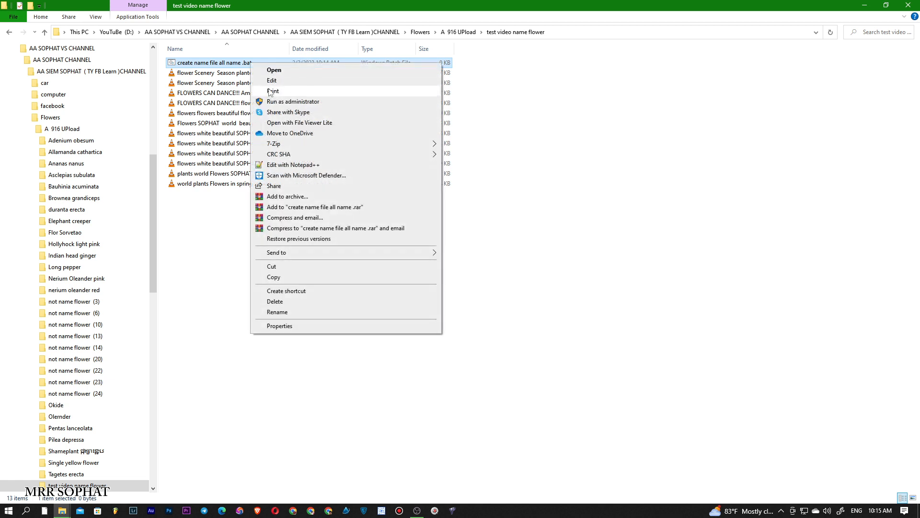
pyautogui.click(280, 83)
pyautogui.moveTo(343, 25); pyautogui.dragTo(452, 104)
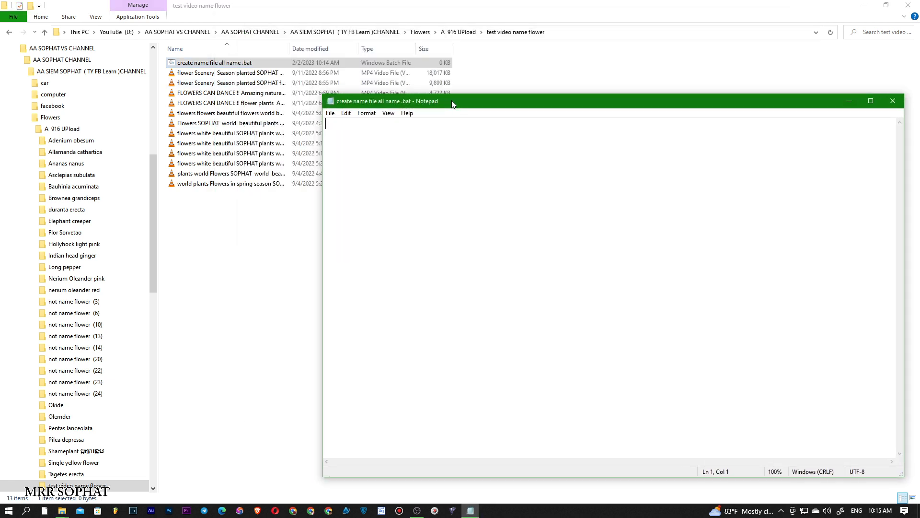
pyautogui.write('dir /b')
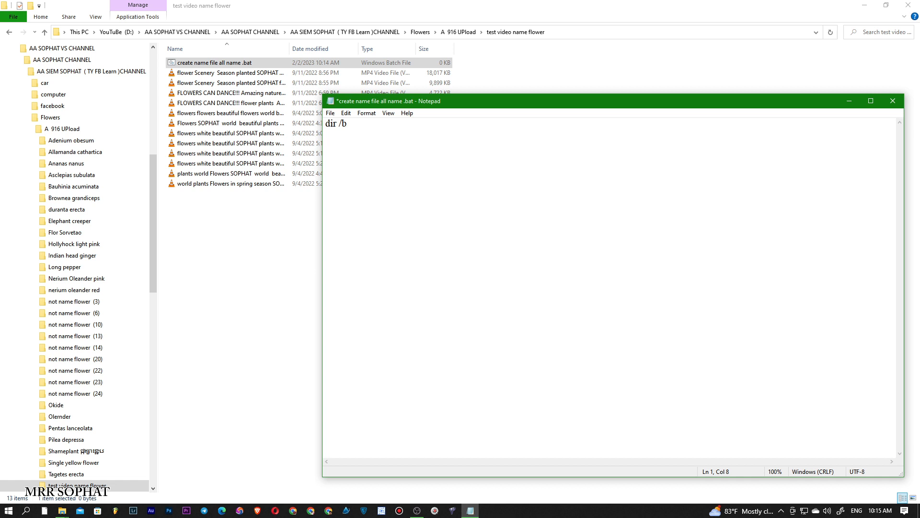
pyautogui.write('> name all.txt')
pyautogui.hotkey('ctrl', 's')
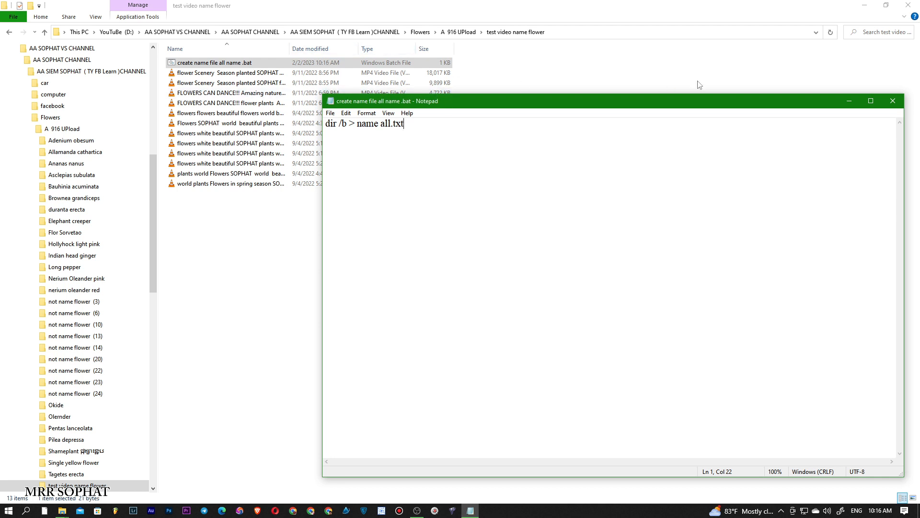
pyautogui.click(849, 102)
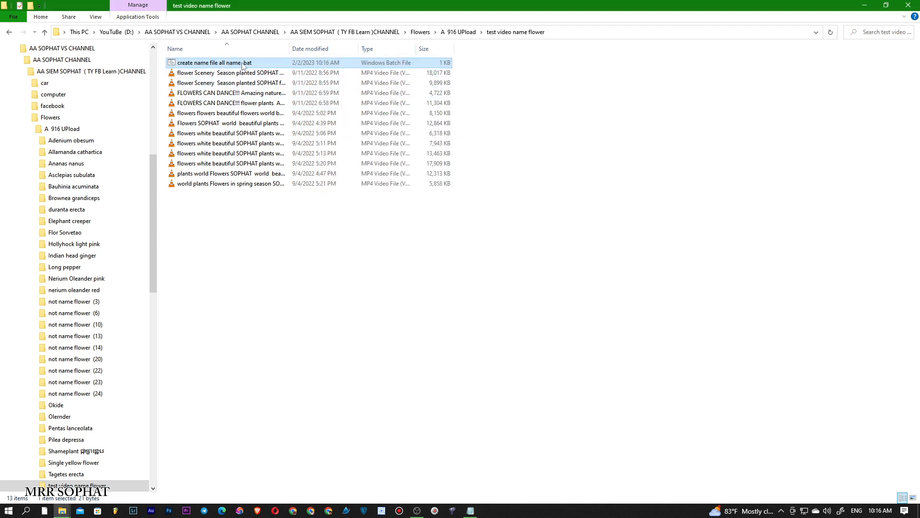
pyautogui.doubleClick(264, 66)
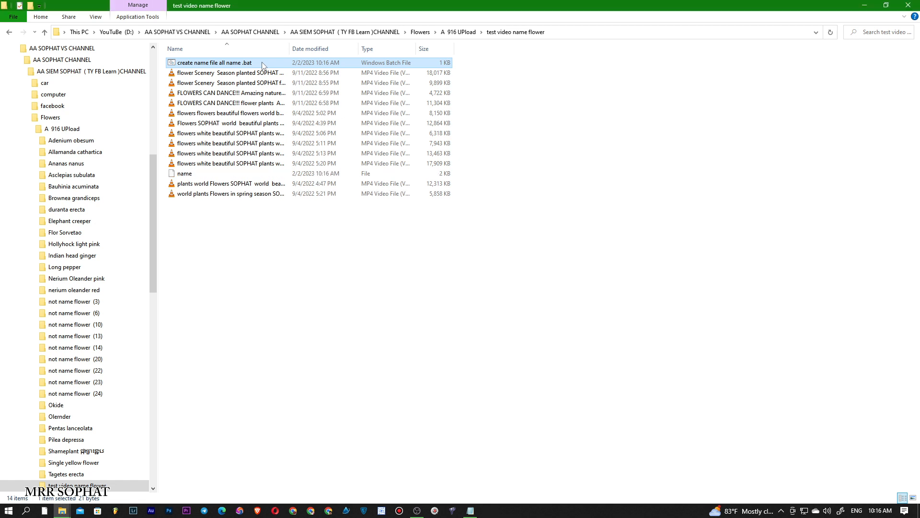
pyautogui.click(196, 176)
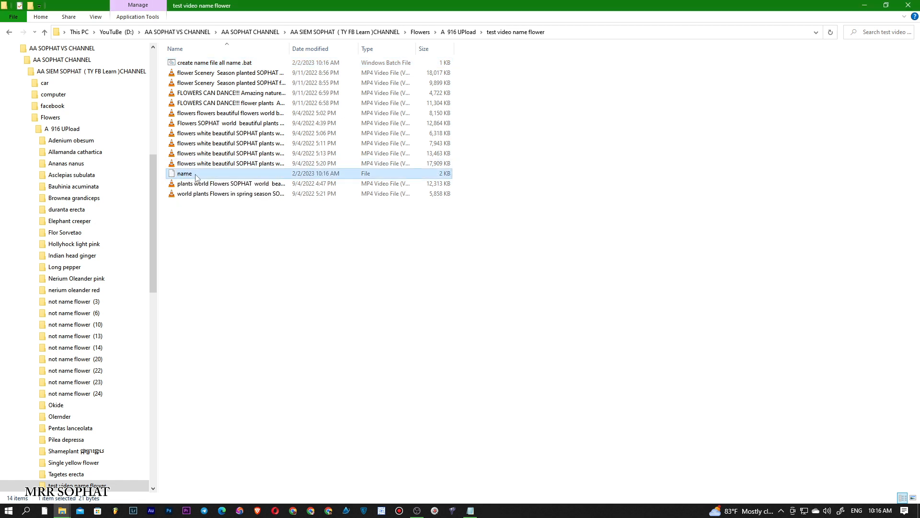
pyautogui.press('F2')
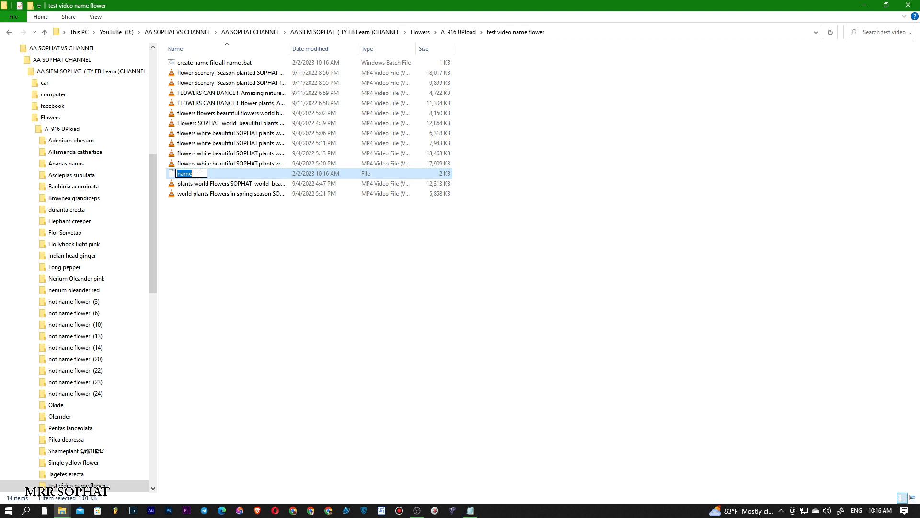
pyautogui.click(223, 175)
pyautogui.click(244, 253)
pyautogui.doubleClick(215, 175)
pyautogui.press('Escape')
# - Edit the batch file's command to "dir /b > nameall.txt", save it and run the batch file again
pyautogui.click(234, 64)
pyautogui.rightClick(234, 63)
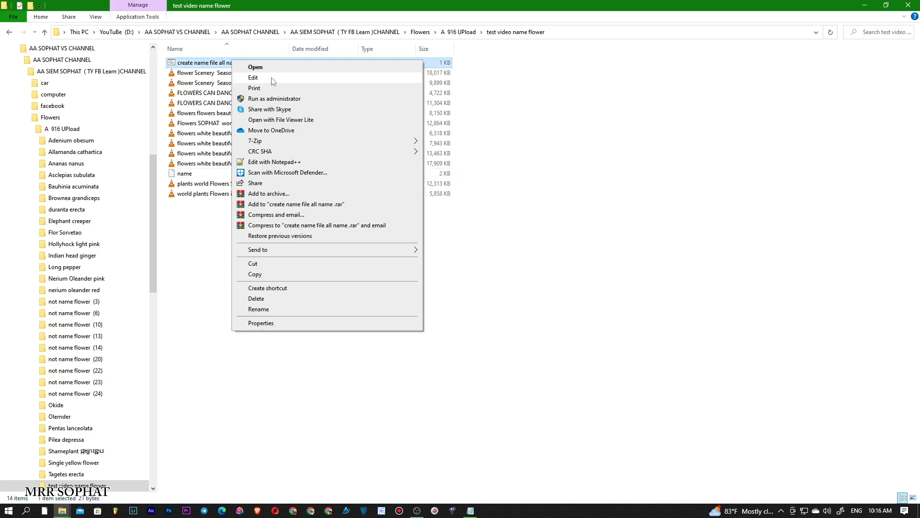
pyautogui.click(273, 78)
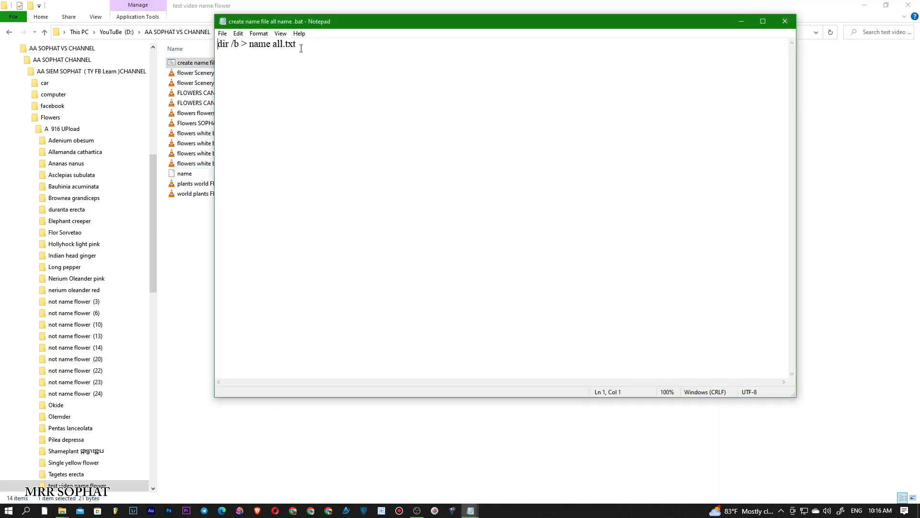
pyautogui.click(272, 44)
pyautogui.press('BackSpace')
pyautogui.hotkey('ctrl', 's')
pyautogui.click(747, 22)
pyautogui.doubleClick(211, 66)
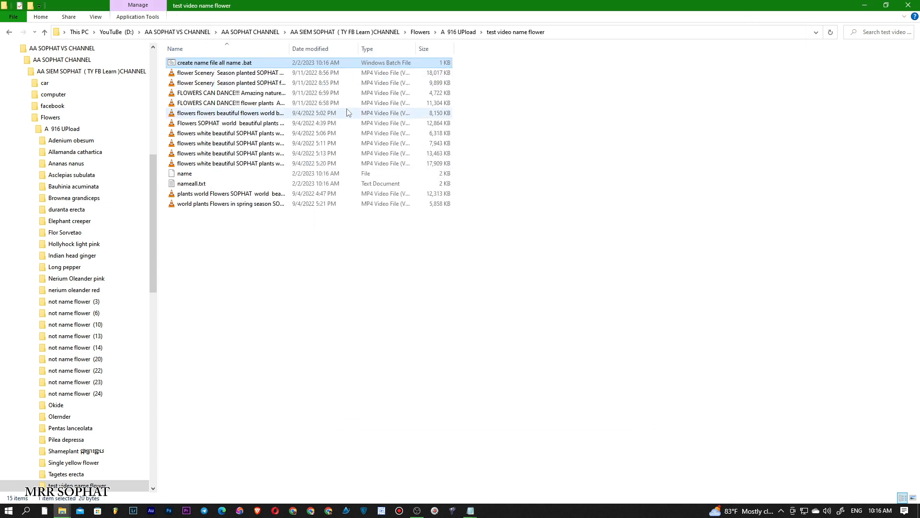
# - Open nameall.txt in Notepad and delete the "create name file all name .bat" entry from the first line
pyautogui.doubleClick(213, 185)
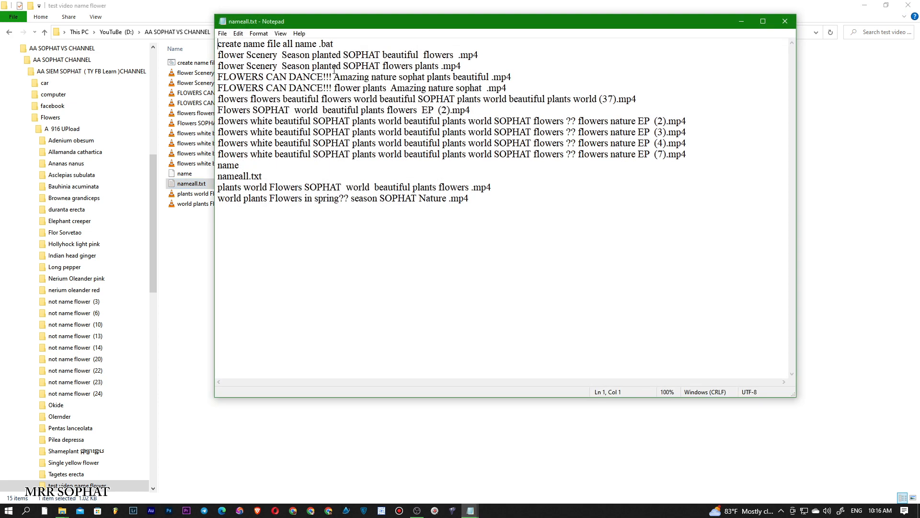
pyautogui.moveTo(464, 22); pyautogui.dragTo(620, 33)
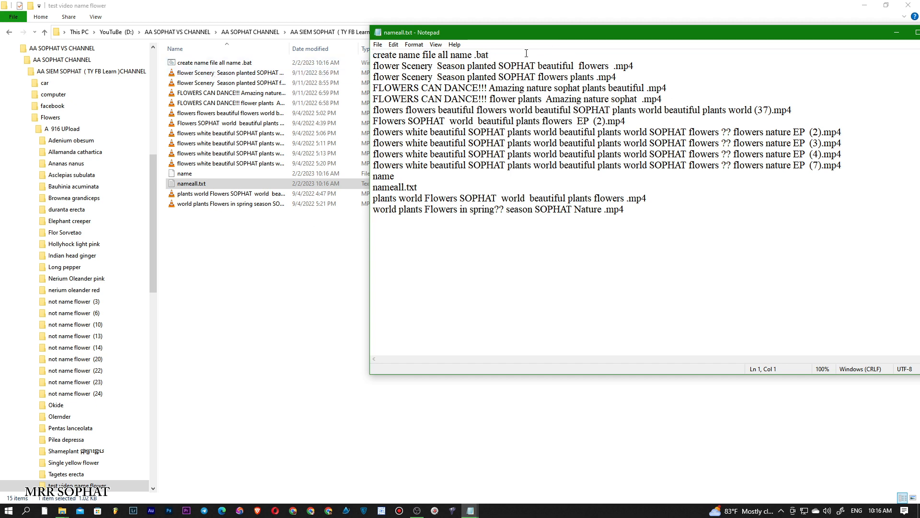
pyautogui.moveTo(503, 53); pyautogui.dragTo(375, 53)
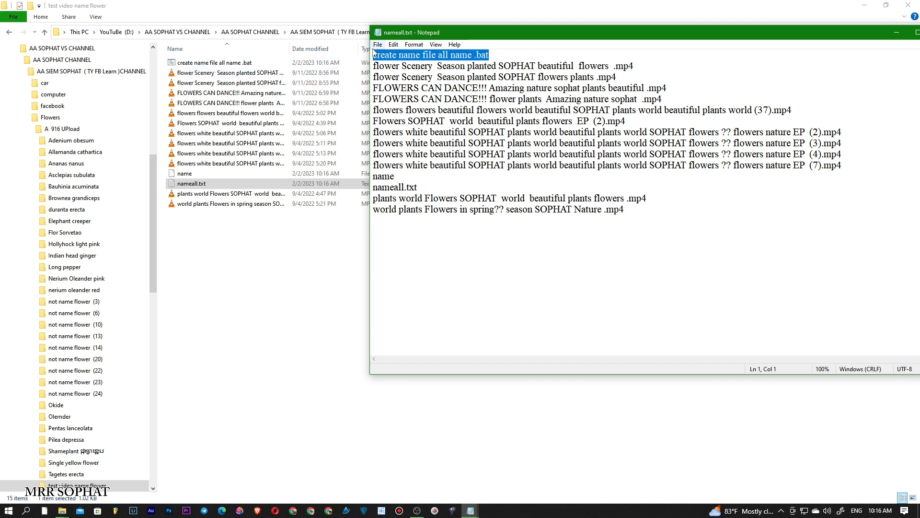
pyautogui.press('Delete')
# - Delete the "name" and "nameall.txt" entries from the list together with the blank line they leave
pyautogui.moveTo(418, 187); pyautogui.dragTo(370, 181)
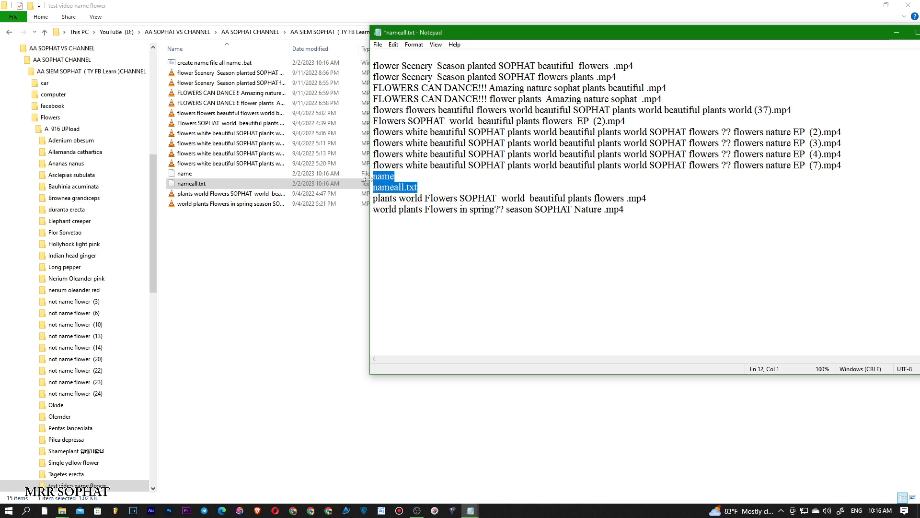
pyautogui.press('Delete')
pyautogui.press('Down')
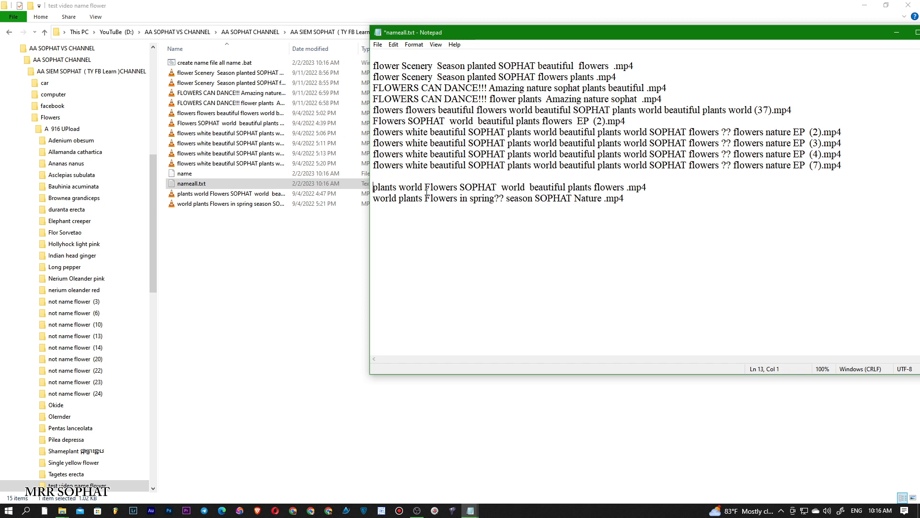
pyautogui.press('BackSpace')
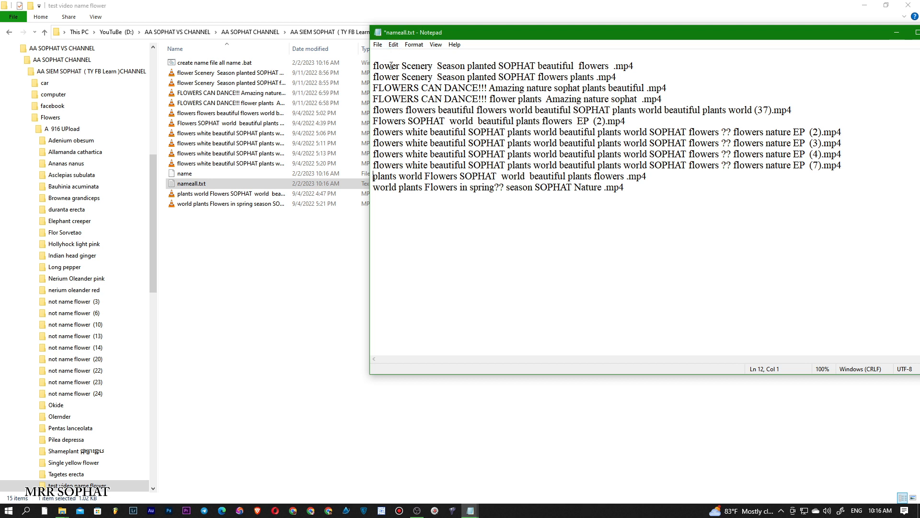
# - Replace every "f" in nameall.txt with "file f"
pyautogui.moveTo(377, 65); pyautogui.dragTo(368, 64)
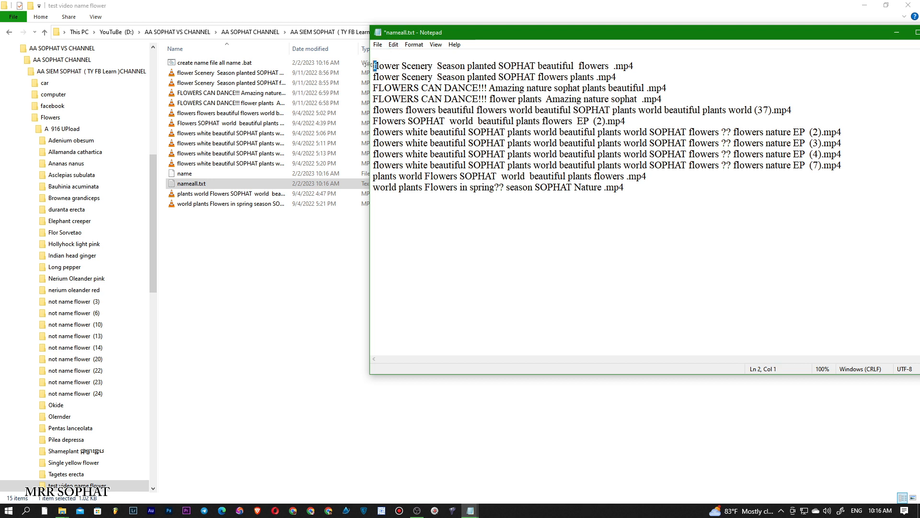
pyautogui.click(393, 44)
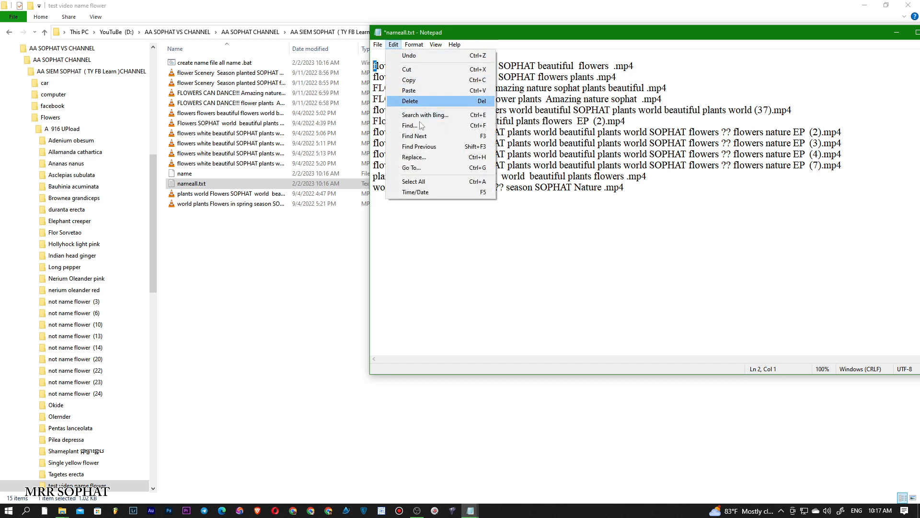
pyautogui.click(438, 157)
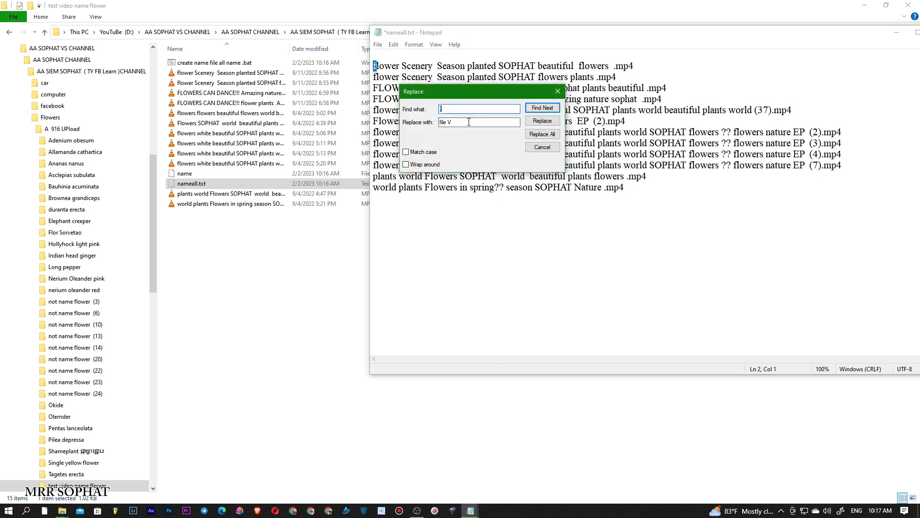
pyautogui.press('Tab')
pyautogui.click(454, 122)
pyautogui.click(542, 134)
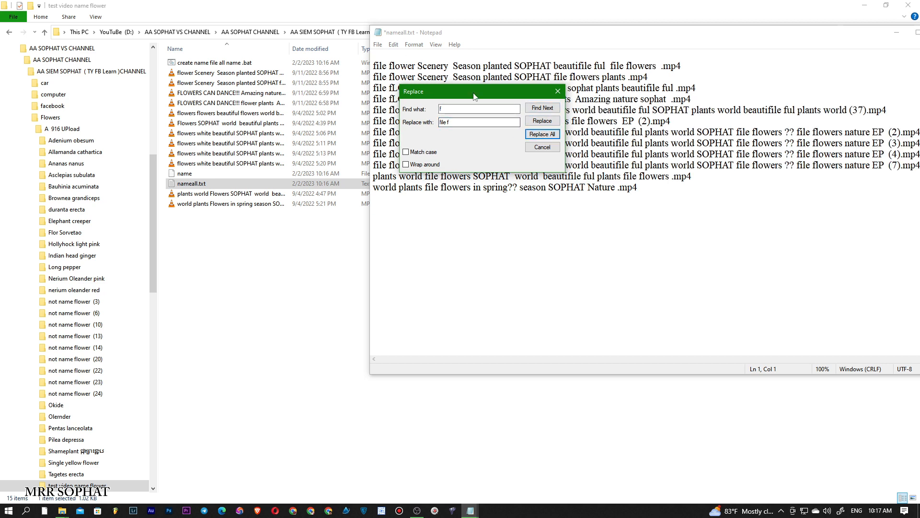
# - Replace every "p" in nameall.txt with "file p", keeping the Replace dialog clear of the start of the lines
pyautogui.moveTo(472, 94); pyautogui.dragTo(644, 100)
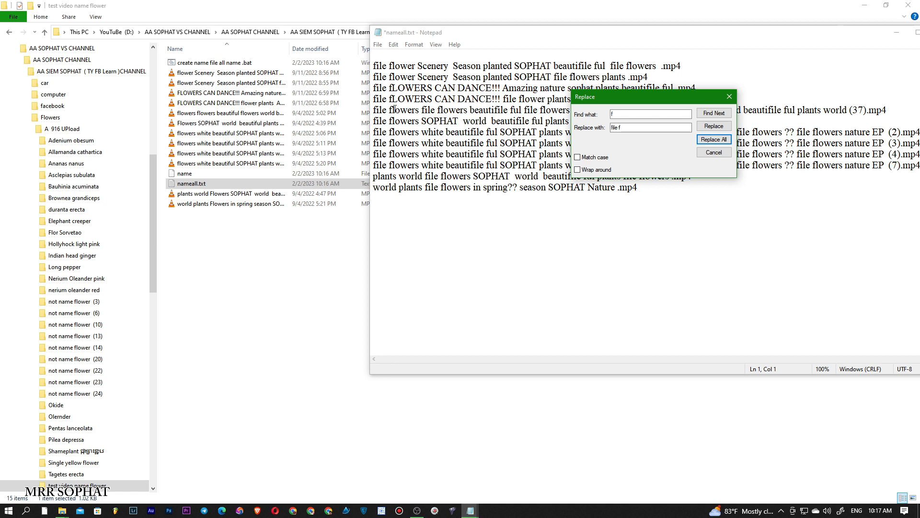
pyautogui.click(628, 116)
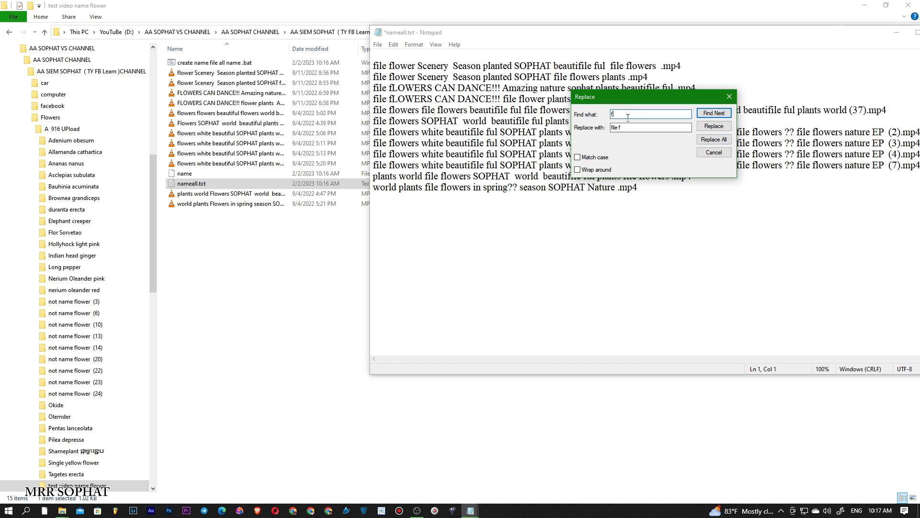
pyautogui.press('BackSpace')
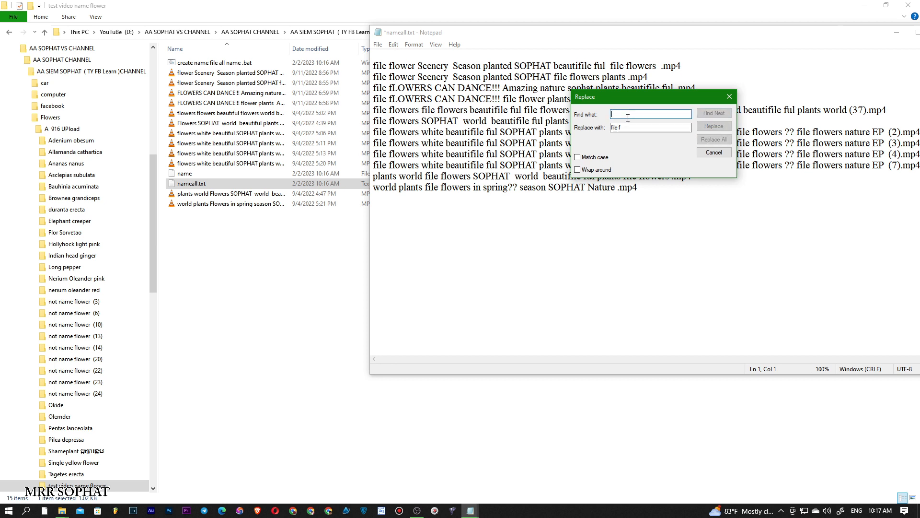
pyautogui.write('p')
pyautogui.click(633, 128)
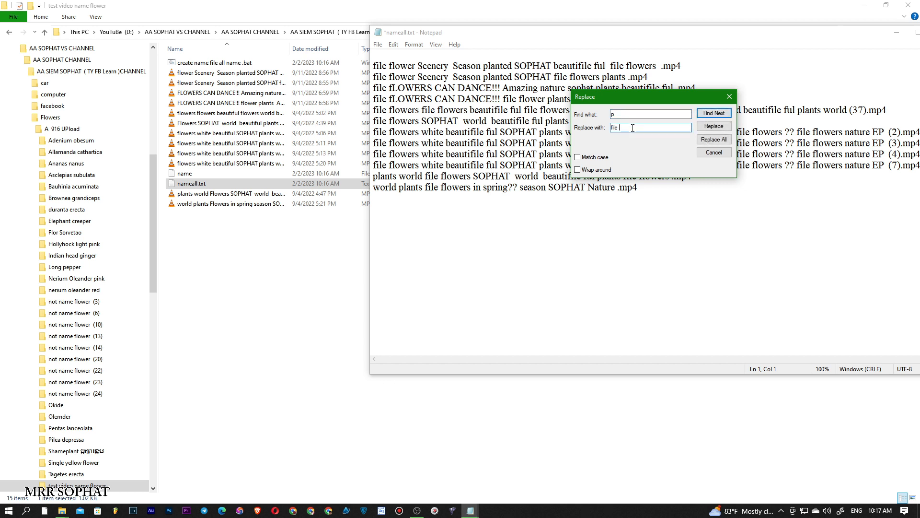
pyautogui.write('p')
pyautogui.moveTo(374, 176); pyautogui.dragTo(472, 179)
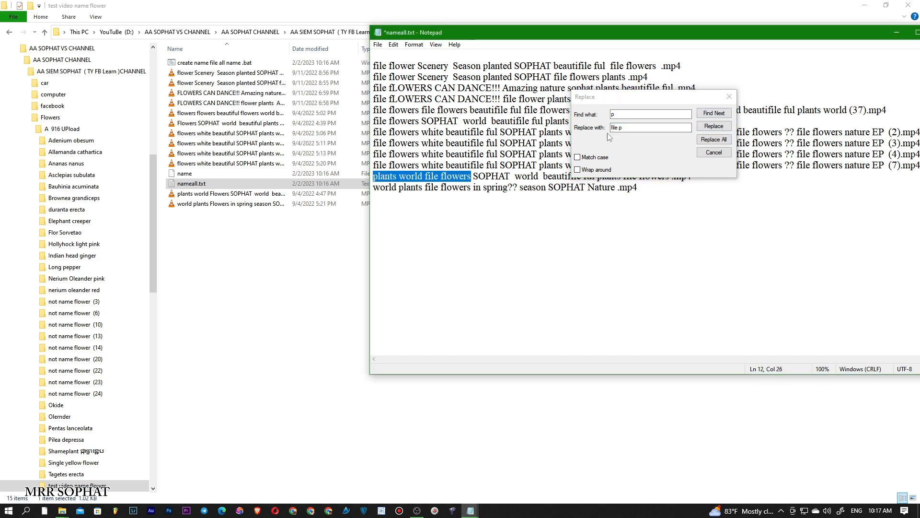
pyautogui.click(714, 140)
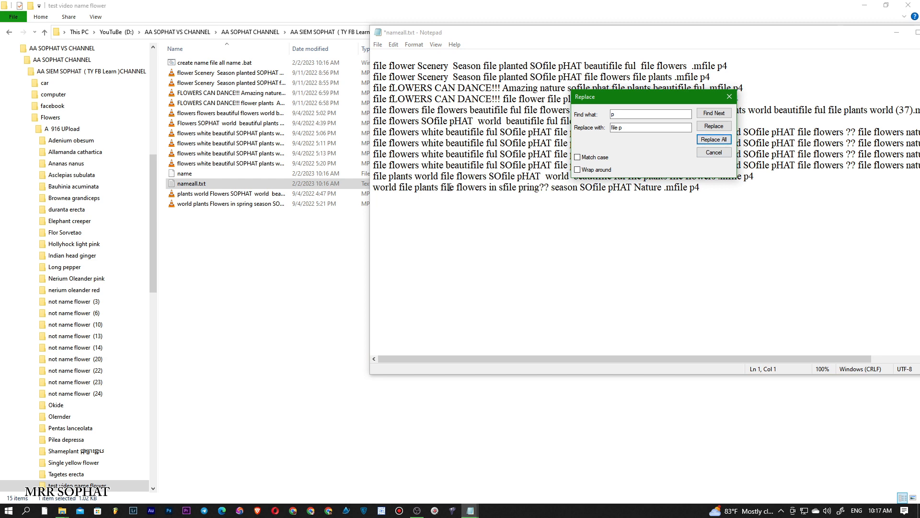
pyautogui.moveTo(389, 176); pyautogui.dragTo(376, 154)
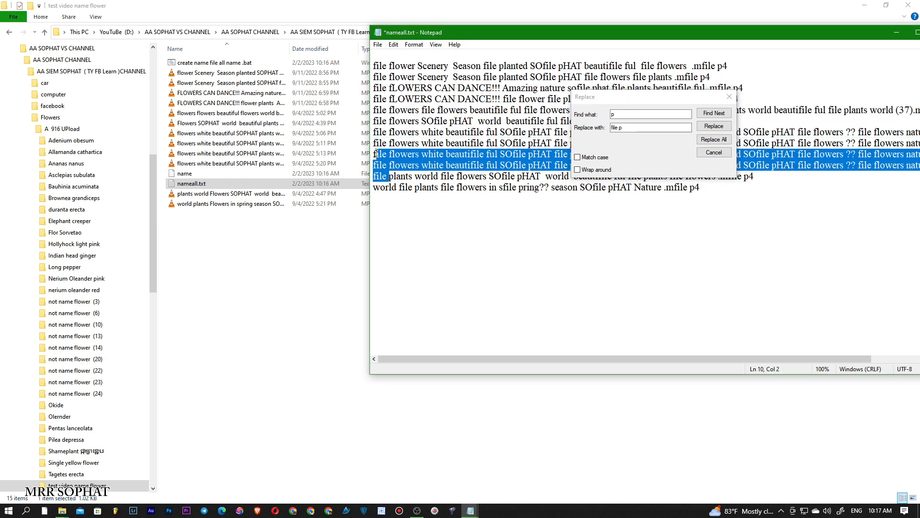
pyautogui.click(391, 195)
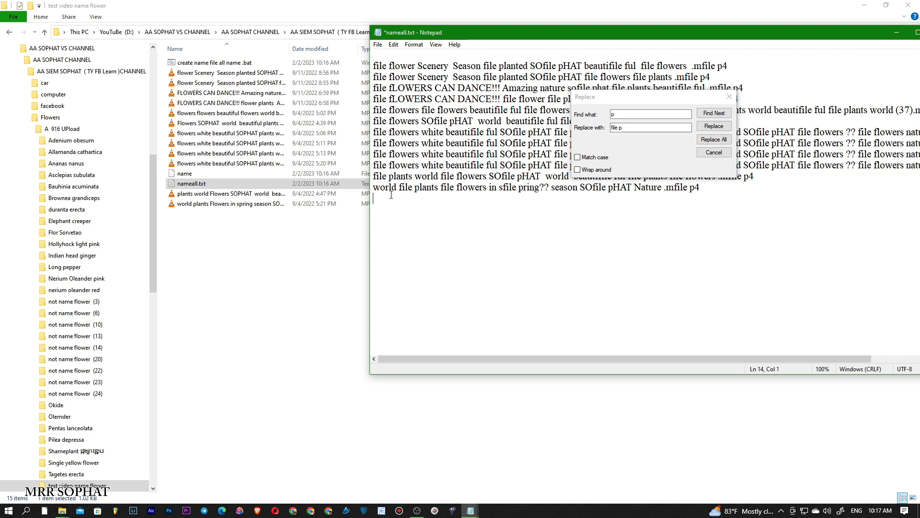
# - Replace every "w" in nameall.txt with "file w" and close the Replace dialog
pyautogui.click(626, 127)
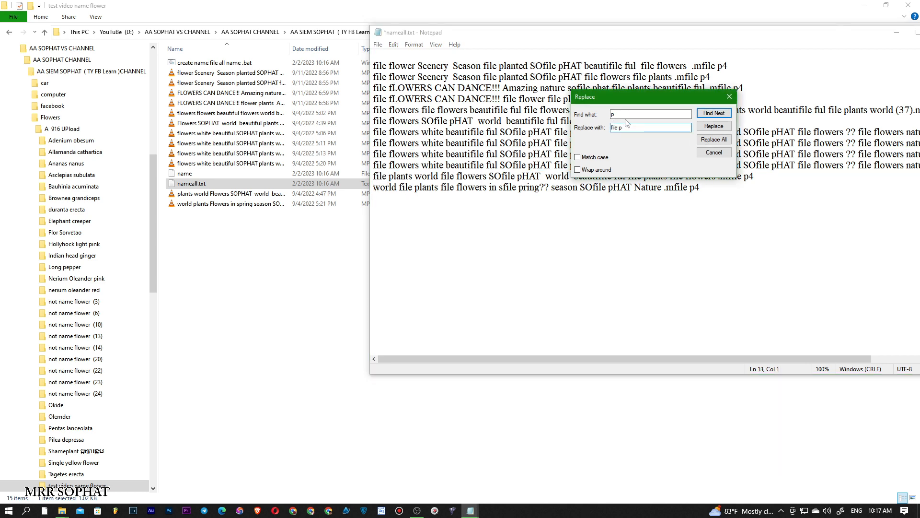
pyautogui.click(626, 114)
pyautogui.write('w')
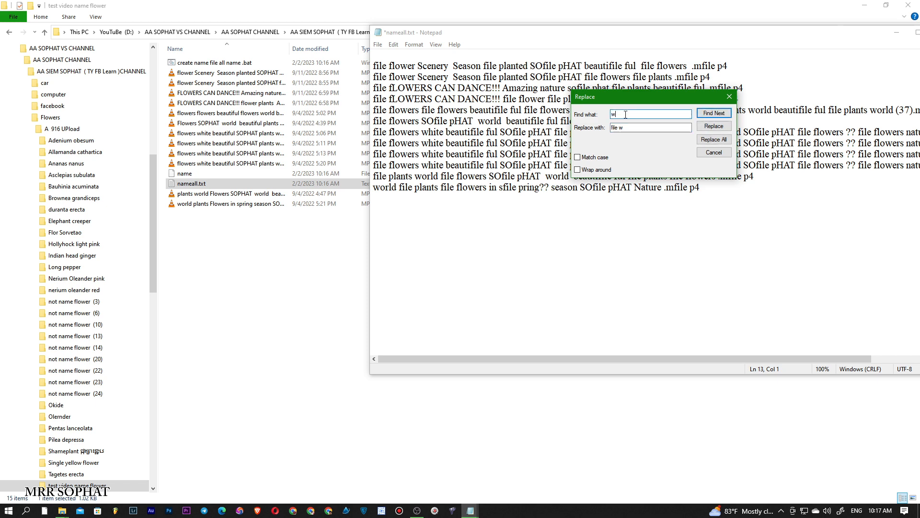
pyautogui.click(714, 139)
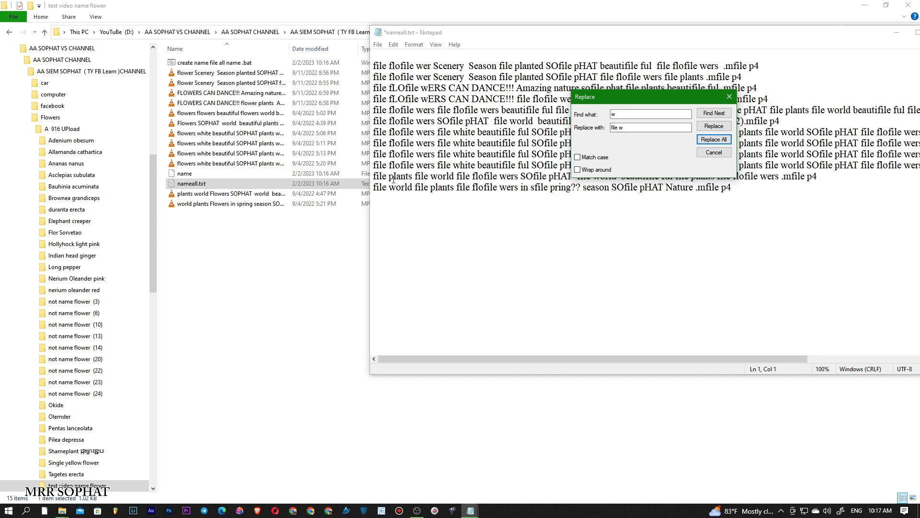
pyautogui.click(729, 97)
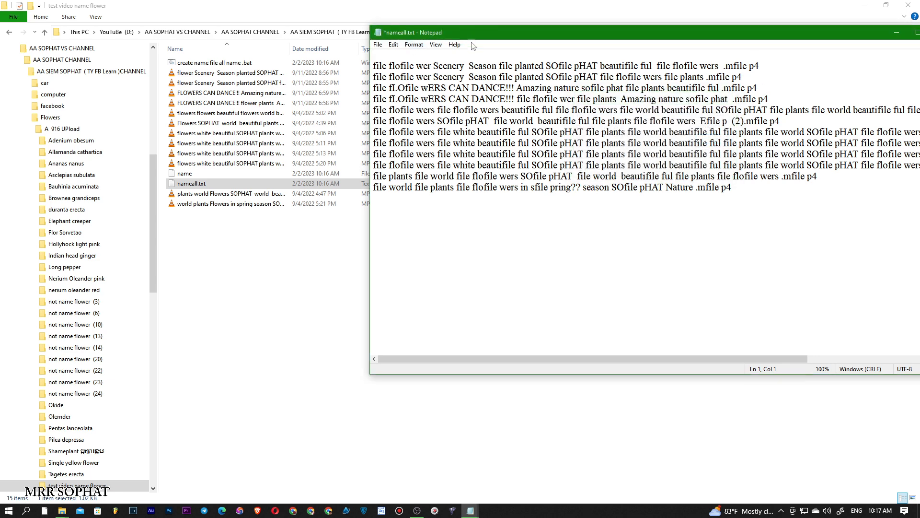
# - Narrow the nameall.txt Notepad window and place it fully on screen beside the folder's file list
pyautogui.moveTo(472, 33); pyautogui.dragTo(472, 138)
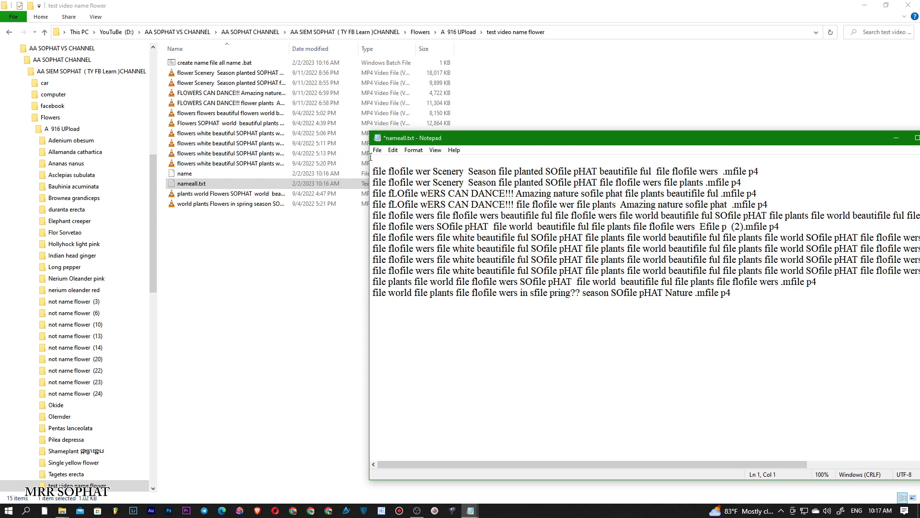
pyautogui.moveTo(368, 154); pyautogui.dragTo(505, 154)
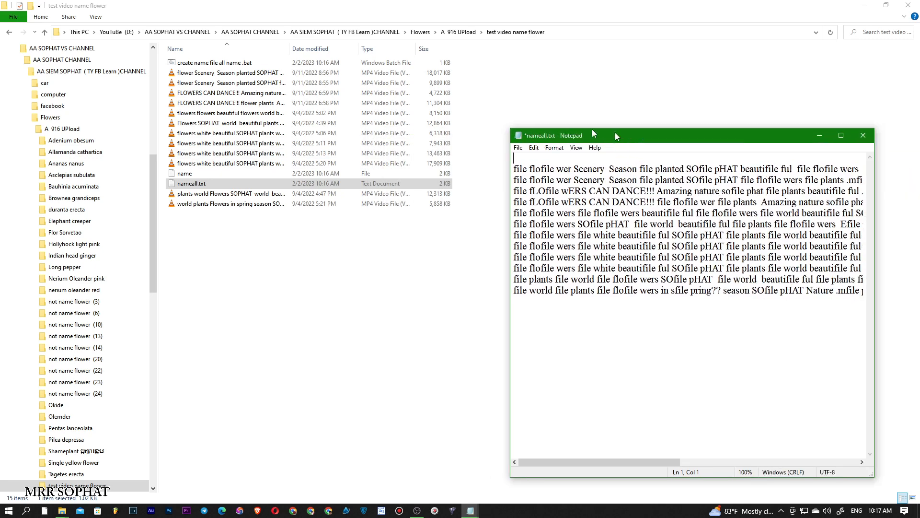
pyautogui.moveTo(615, 133); pyautogui.dragTo(566, 45)
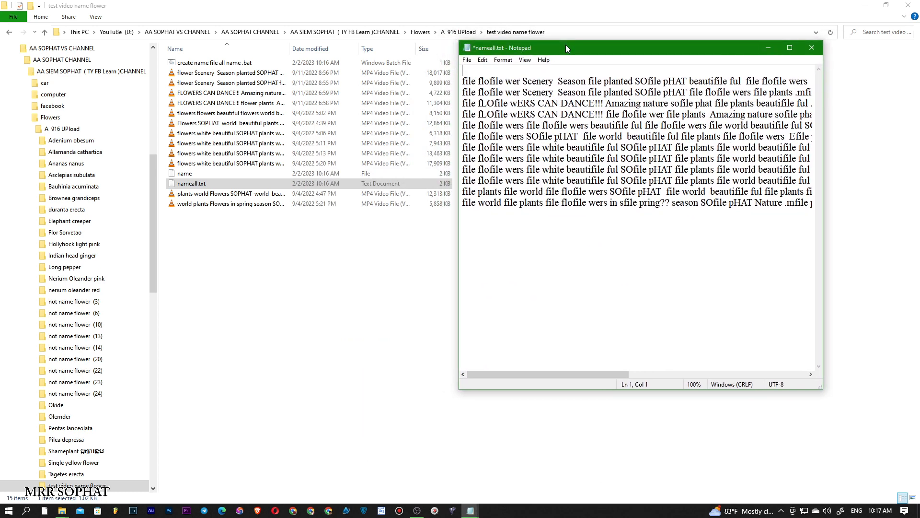